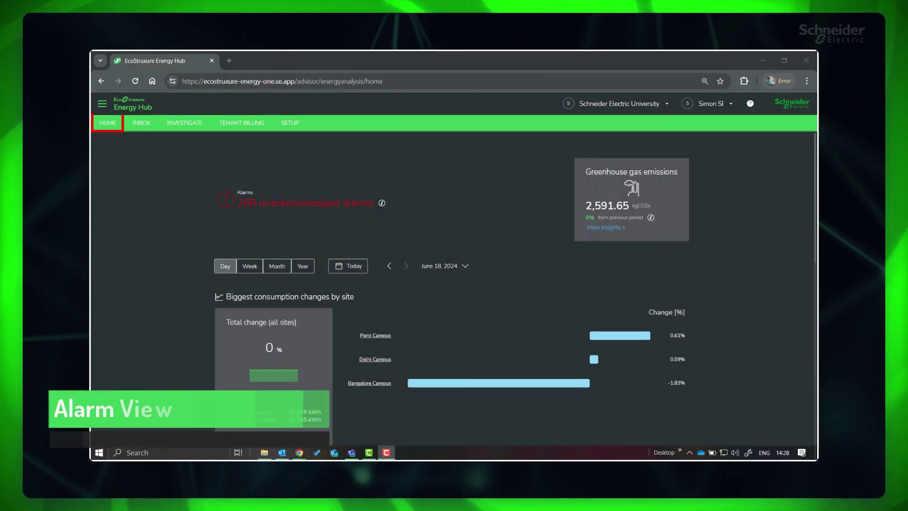
- Review the alarm summaries for the EU region, its Paris Campus, the India region and the first entry under India
mouse_move(382, 203)
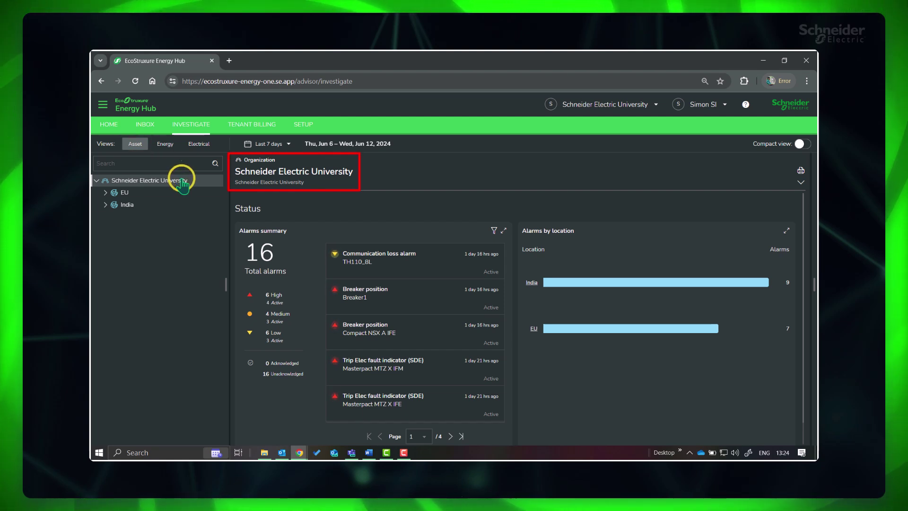
left_click(125, 192)
left_click(139, 205)
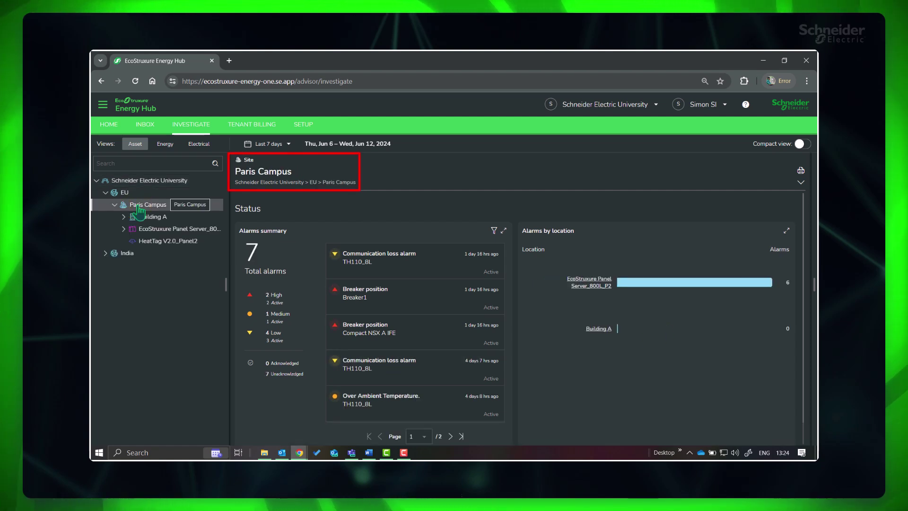
left_click(126, 253)
left_click(127, 265)
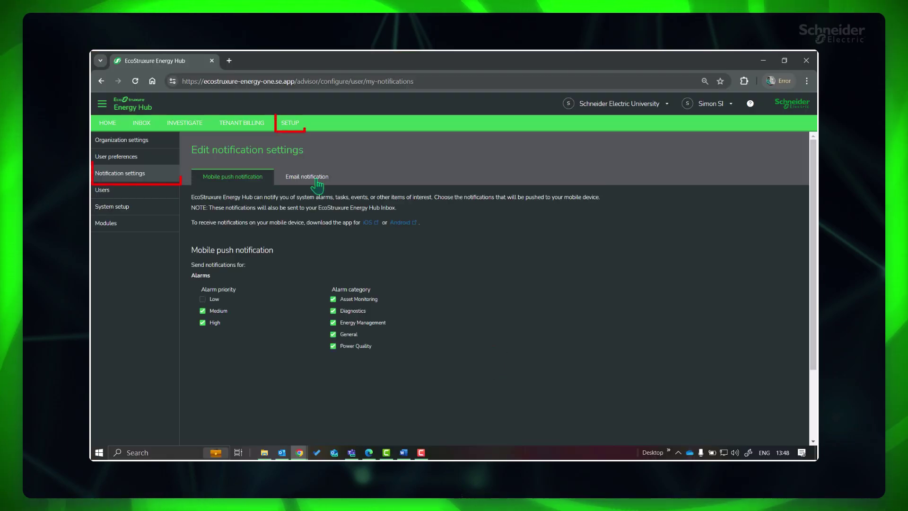
- View the email notification settings and browse the full list of alarms in the inbox
left_click(313, 178)
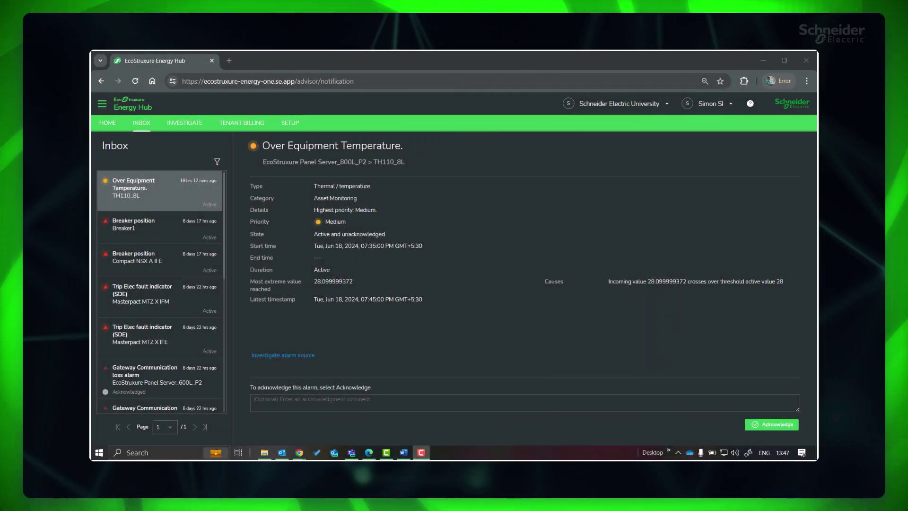
scroll(160, 199, "down", 10)
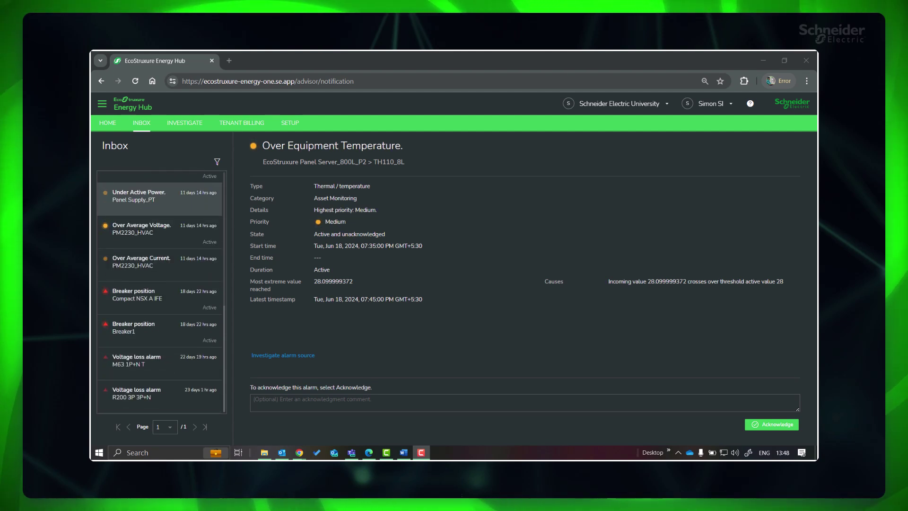
scroll(160, 291, "up", 10)
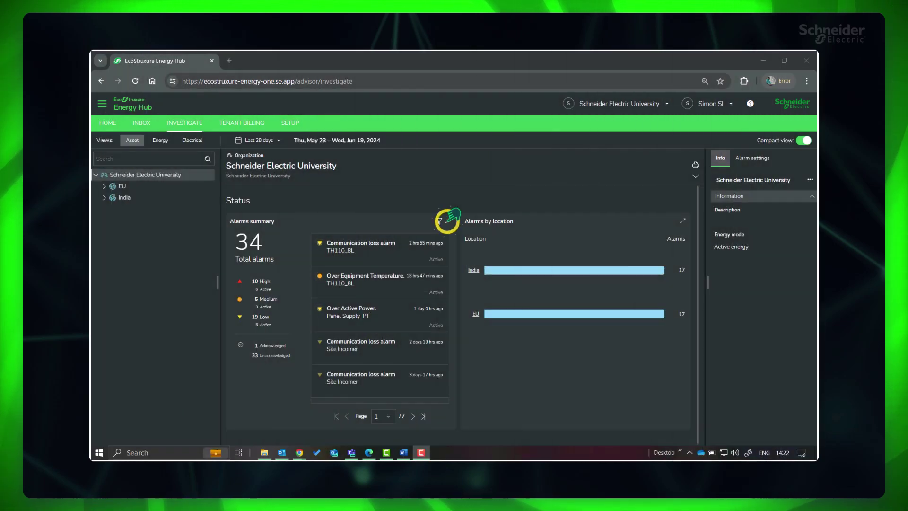
- Expand the organization's alarms summary and review the details of the newest Communication loss alarm on TH110_8L
left_click(447, 220)
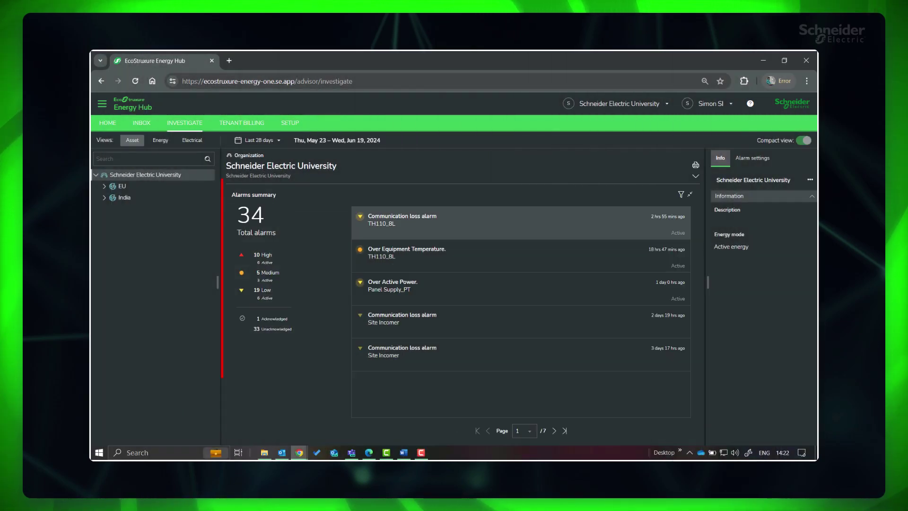
left_click(519, 237)
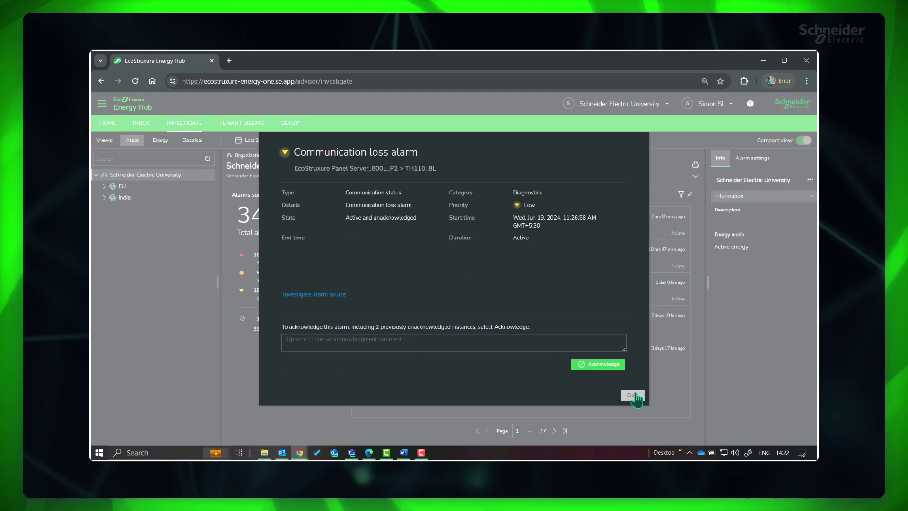
left_click(632, 395)
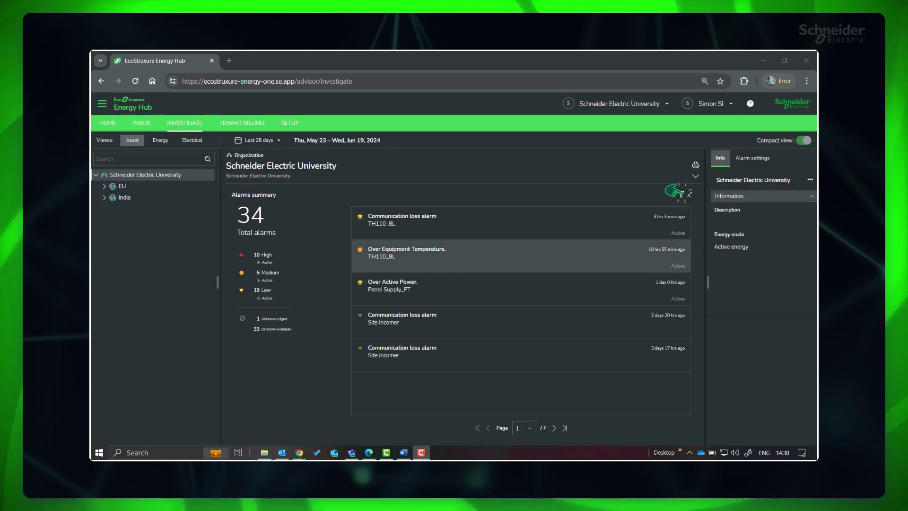
- Filter the organization's alarms summary by priority, keeping only High and excluding Medium and Low
left_click(679, 193)
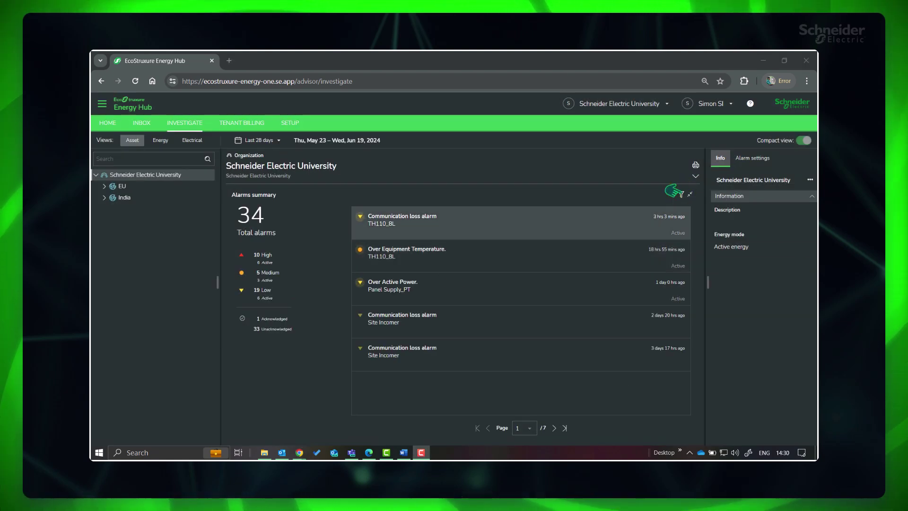
left_click(511, 240)
left_click(511, 256)
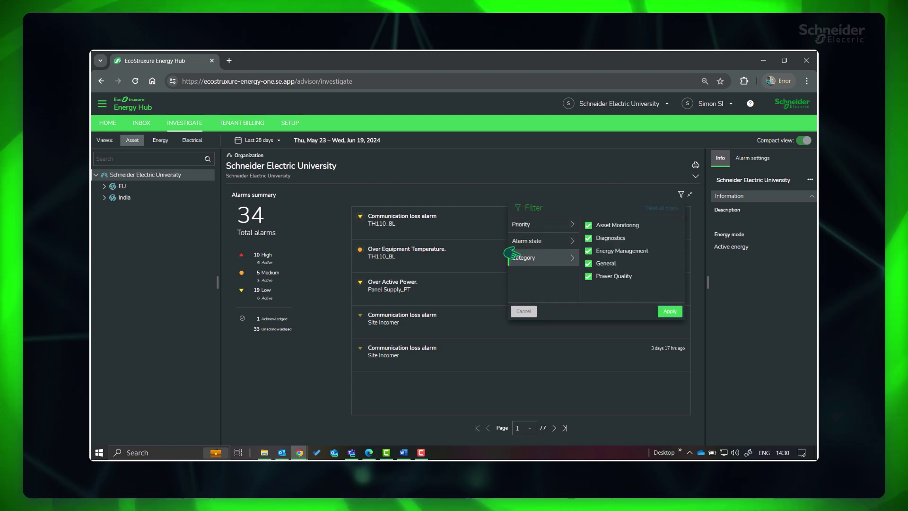
left_click(521, 224)
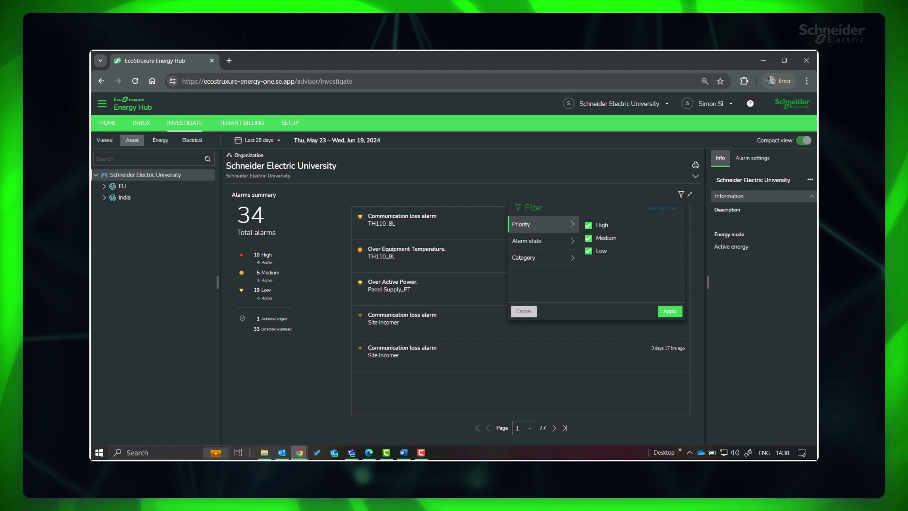
left_click(588, 251)
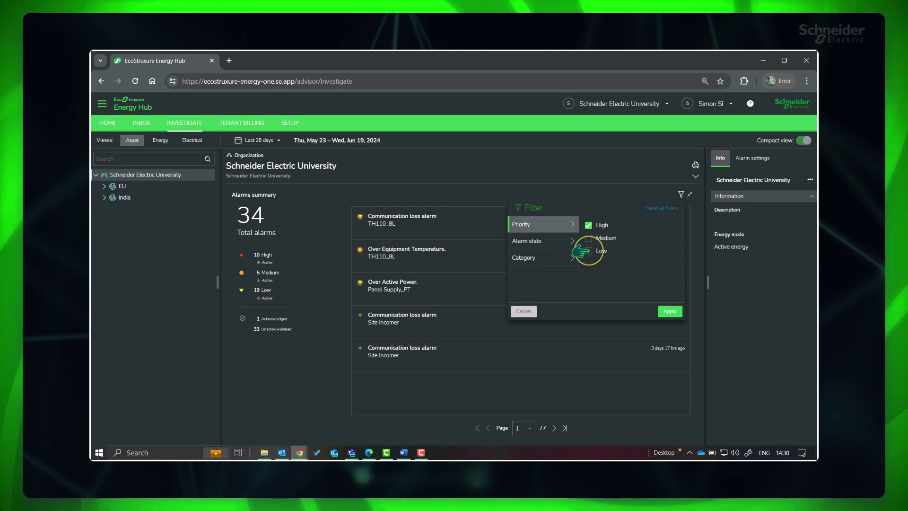
left_click(670, 311)
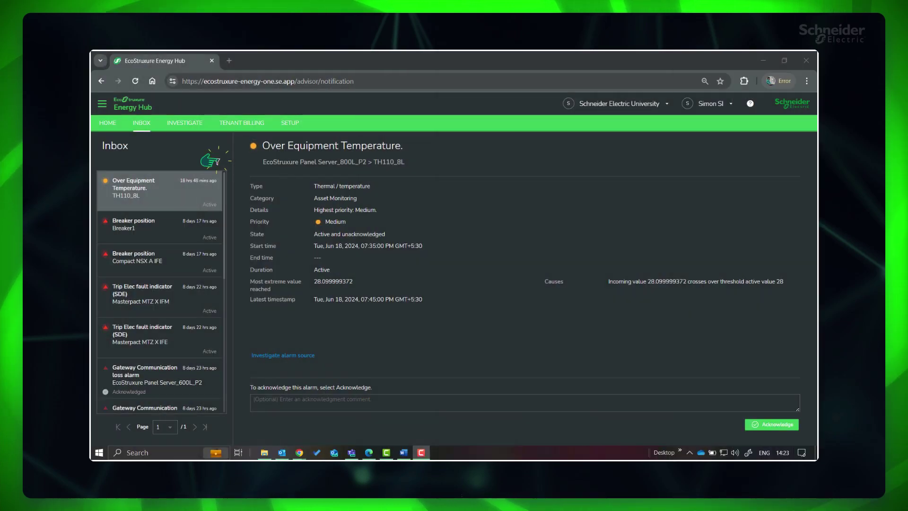
- Examine the date range and alarm state options of the inbox filter, leaving it unapplied
left_click(217, 162)
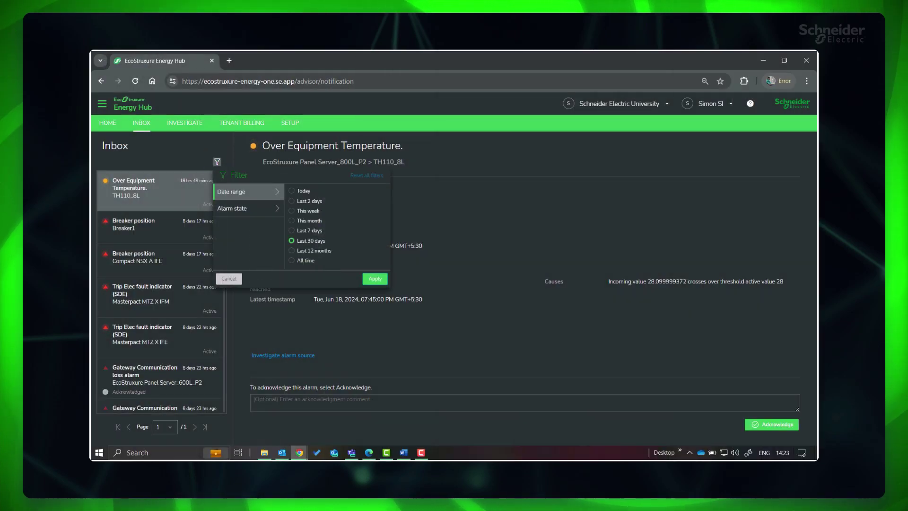
left_click(239, 208)
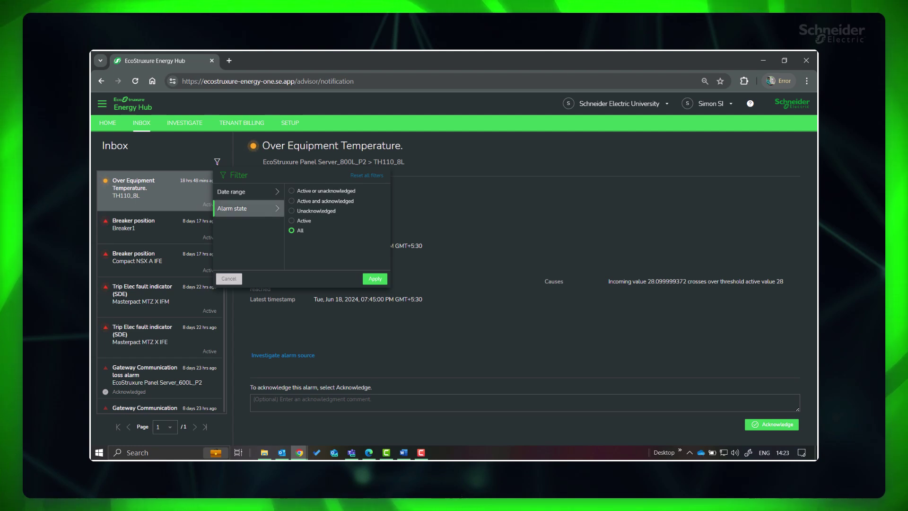
key("Escape")
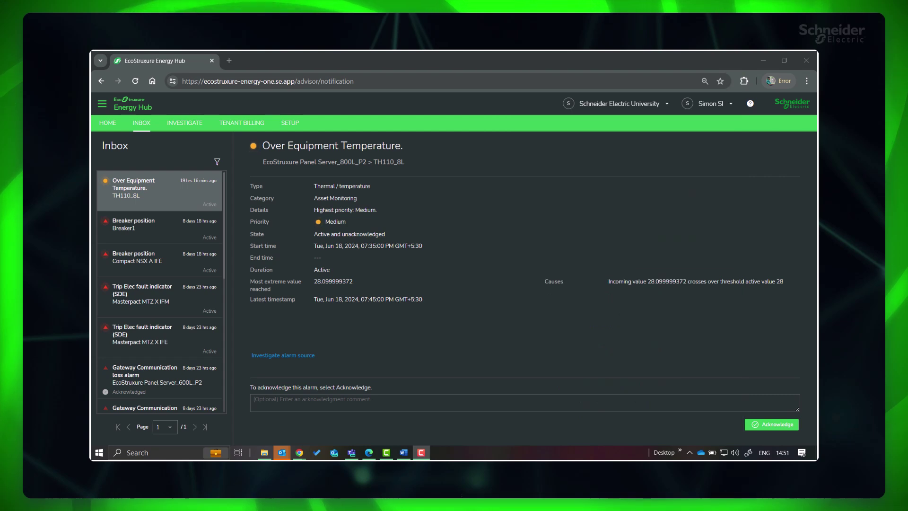
- Investigate the source of the Over Equipment Temperature alarm and review the TH110_8L thermal sensor's status and trends
left_click(286, 355)
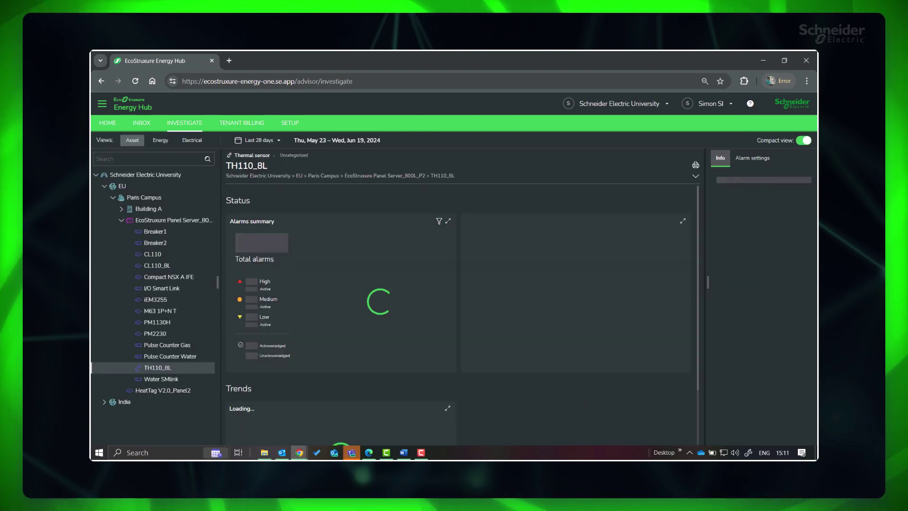
scroll(459, 312, "down", 3)
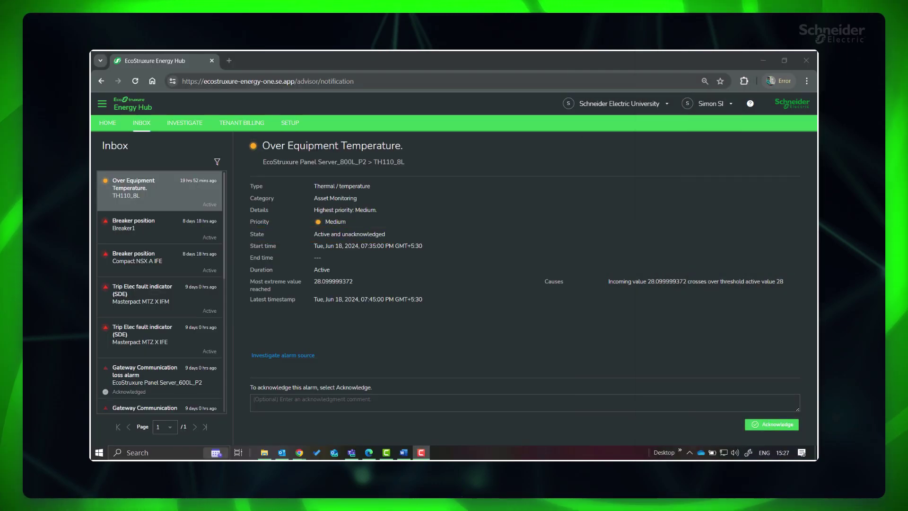
- Acknowledge the Over Equipment Temperature alarm with the comment "Checked the panel and found ok."
left_click(331, 402)
type("Checked ")
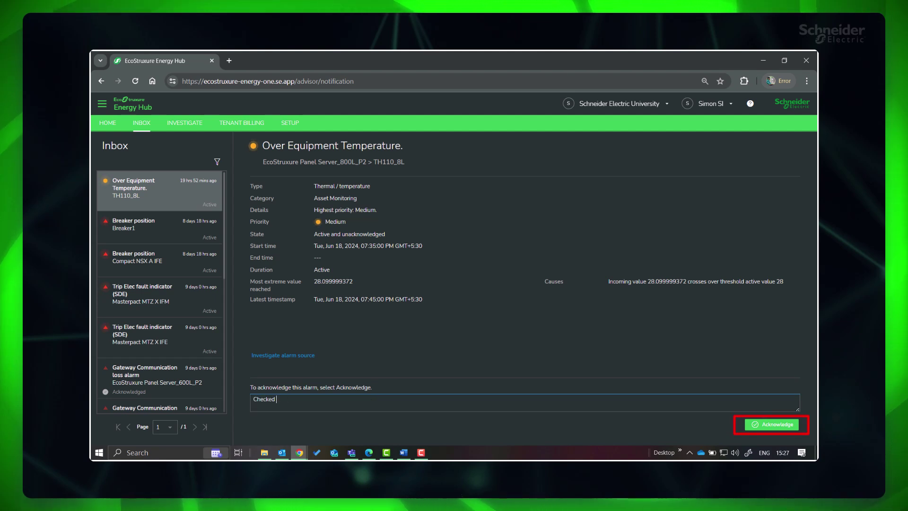
type("the panel and found ok.")
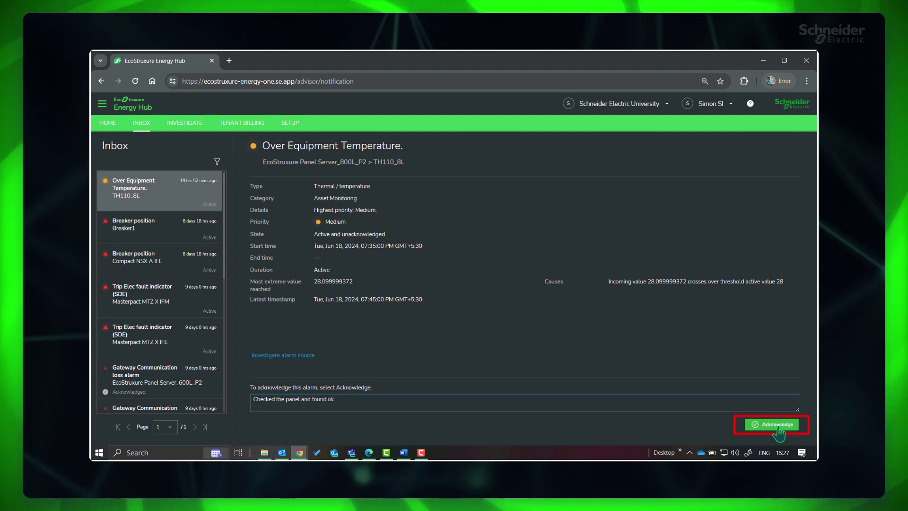
left_click(777, 425)
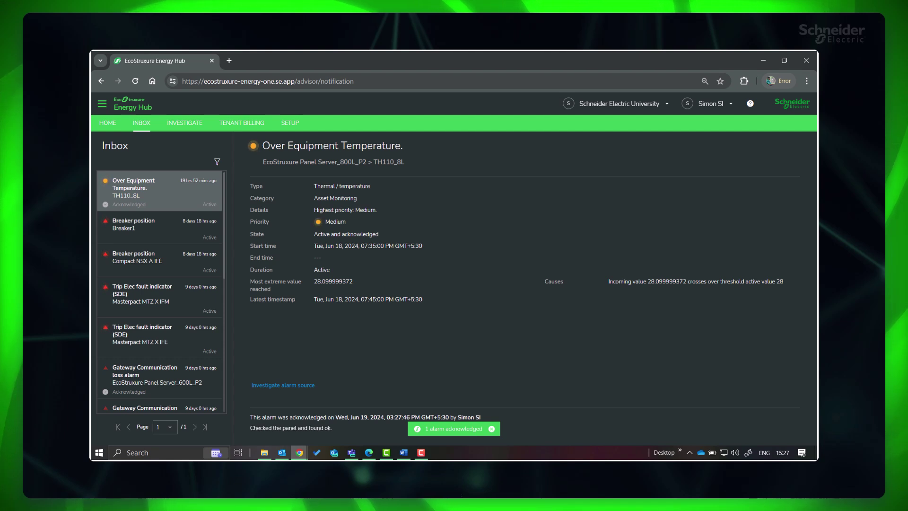
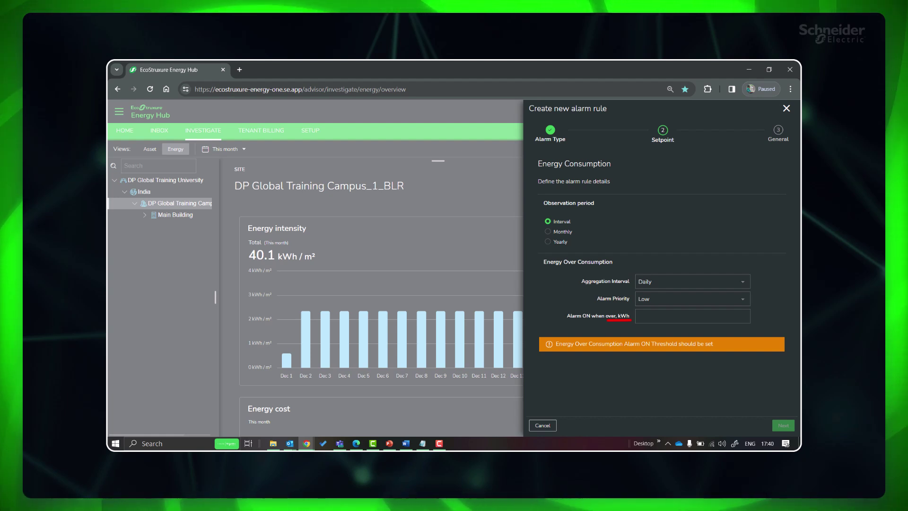
- Set the daily energy over-consumption alarm to Medium priority above 470 kWh and finish the rule as "Energy Consumption Over_Daily"
left_click(745, 283)
key("Escape")
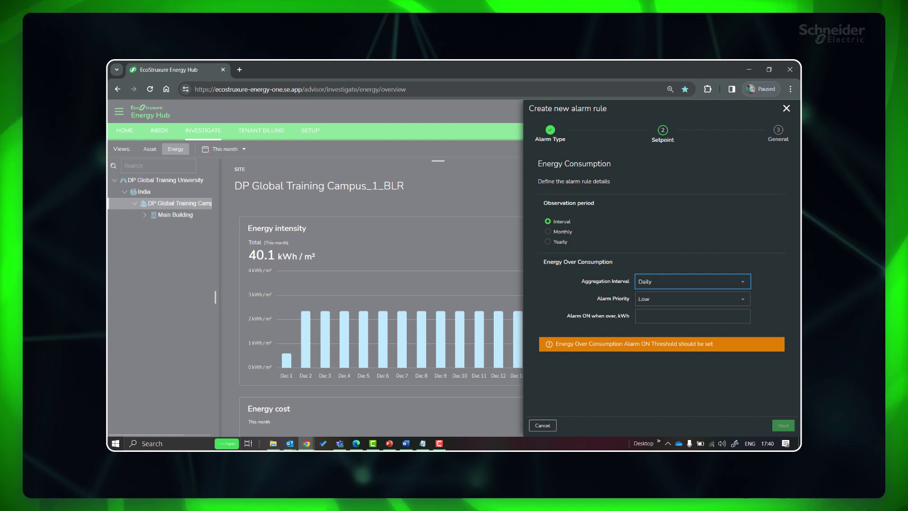
left_click(744, 299)
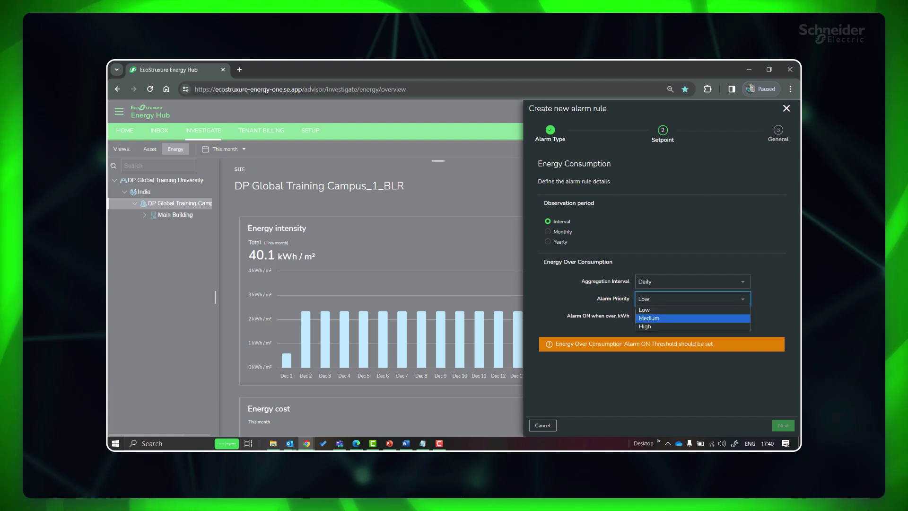
left_click(649, 318)
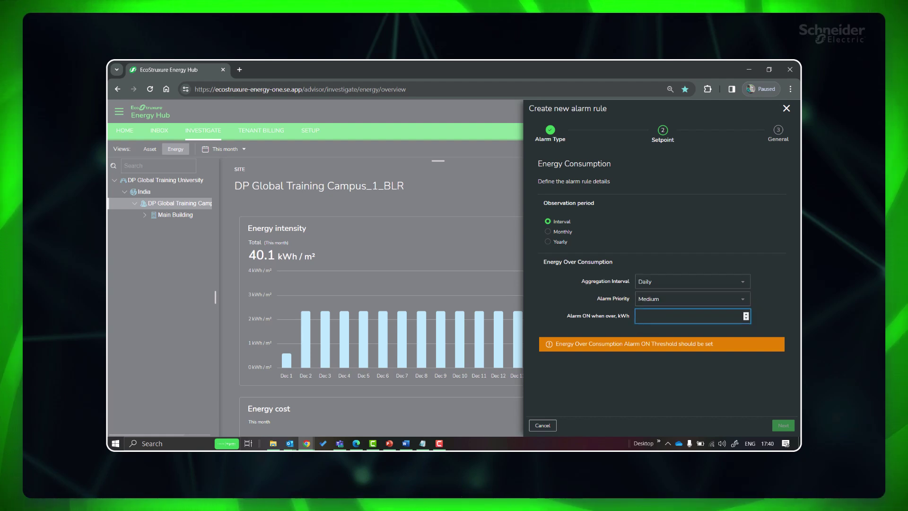
type("47")
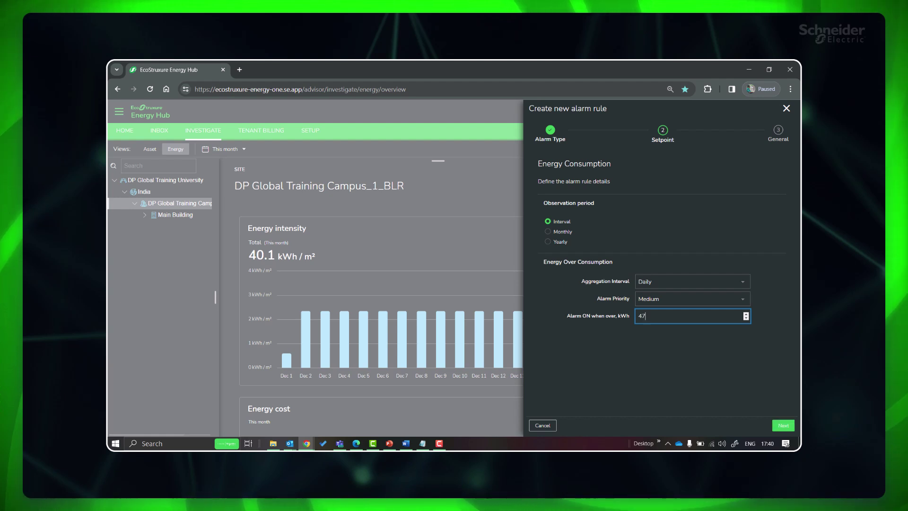
key("Tab")
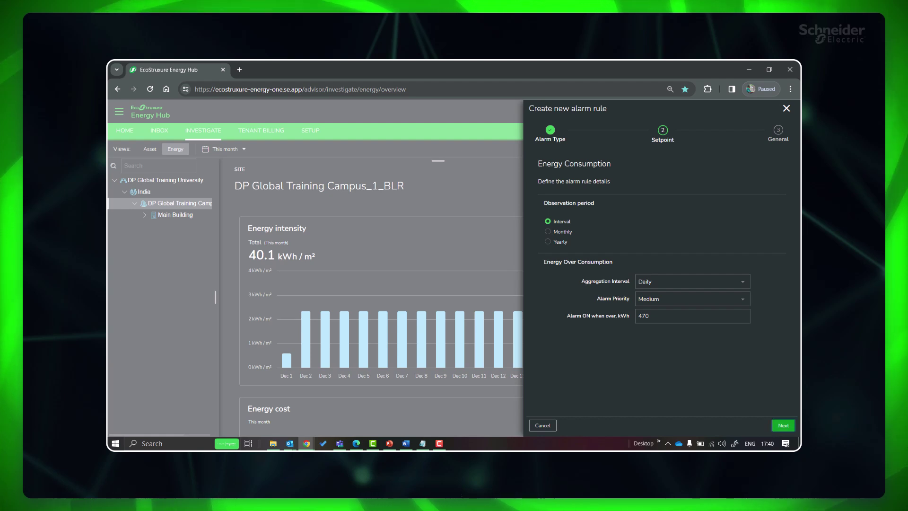
left_click(778, 425)
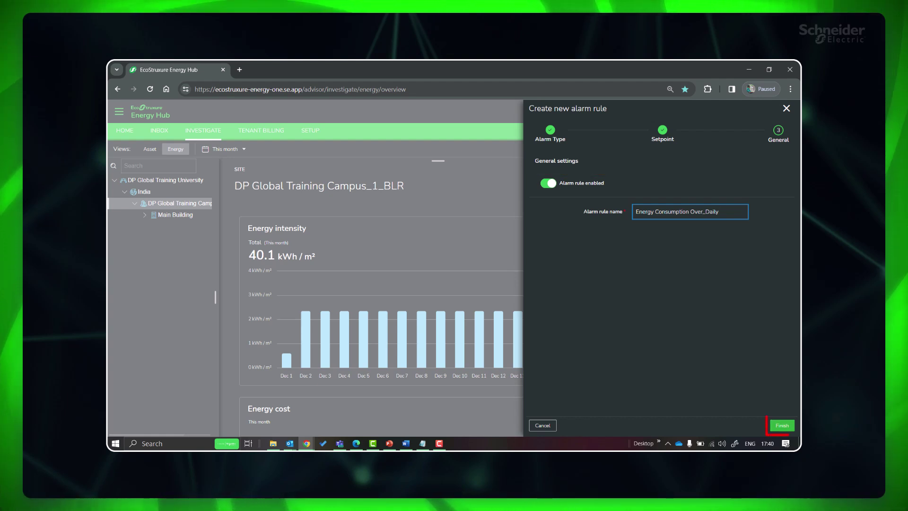
left_click(782, 425)
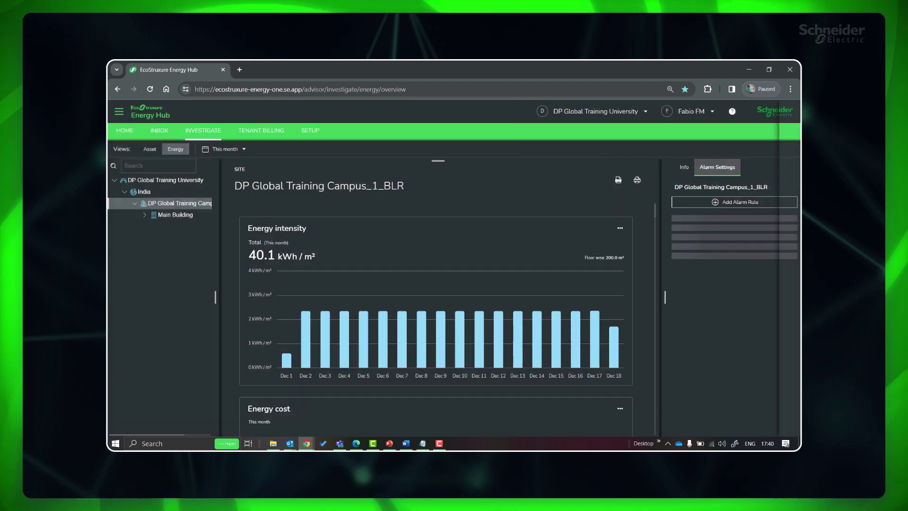
- Start another Energy Consumption alarm rule for the site with a Yearly observation period and a full-year target of 133200 kWh
left_click(772, 207)
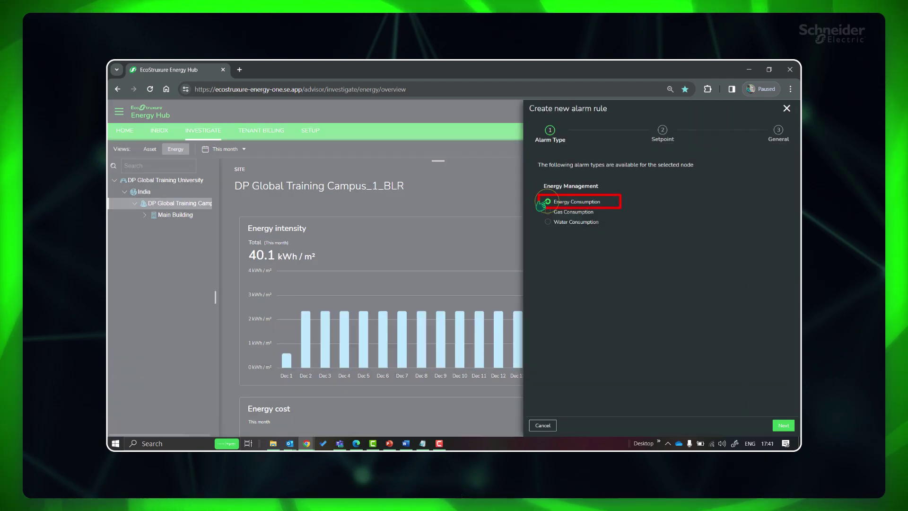
left_click(783, 425)
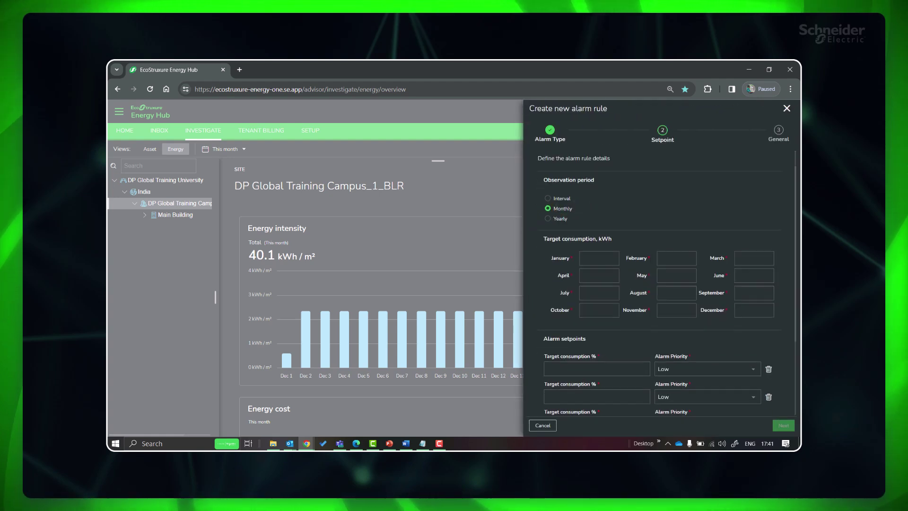
scroll(614, 242, "down", 2)
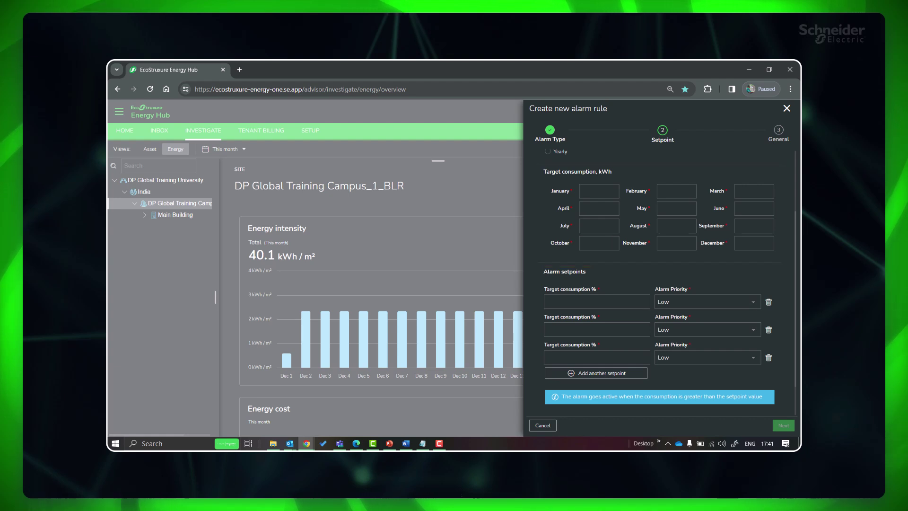
scroll(659, 284, "up", 2)
left_click(547, 209)
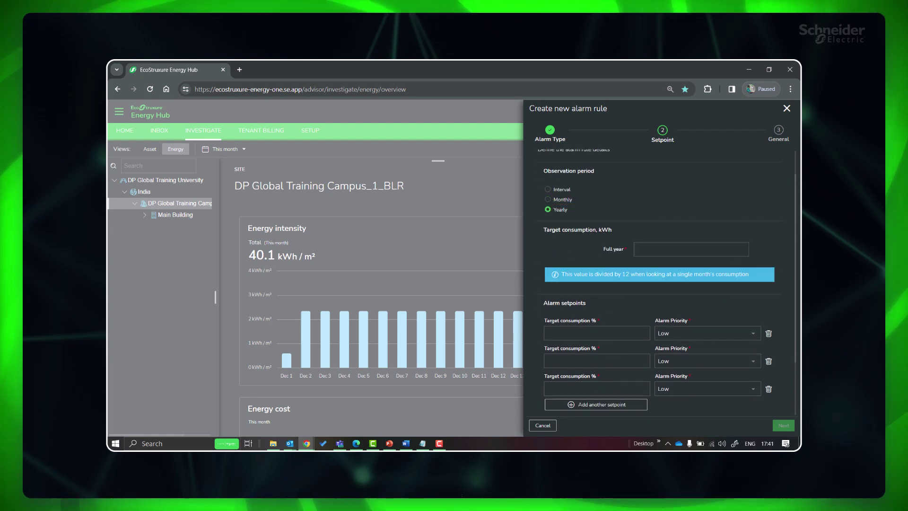
left_click(691, 249)
type("133200")
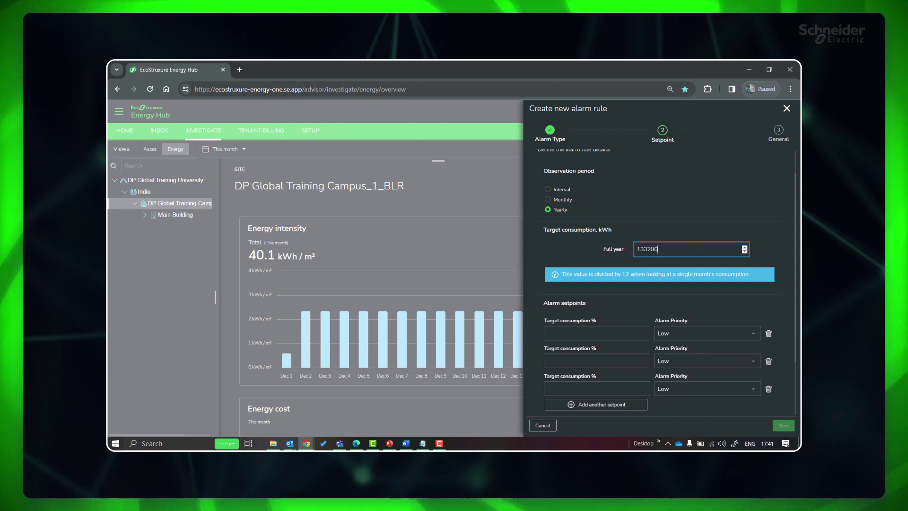
- Define the yearly rule's three alarm setpoints as 60% with Medium priority, 80% with Medium priority and 90% with High priority
key("Tab")
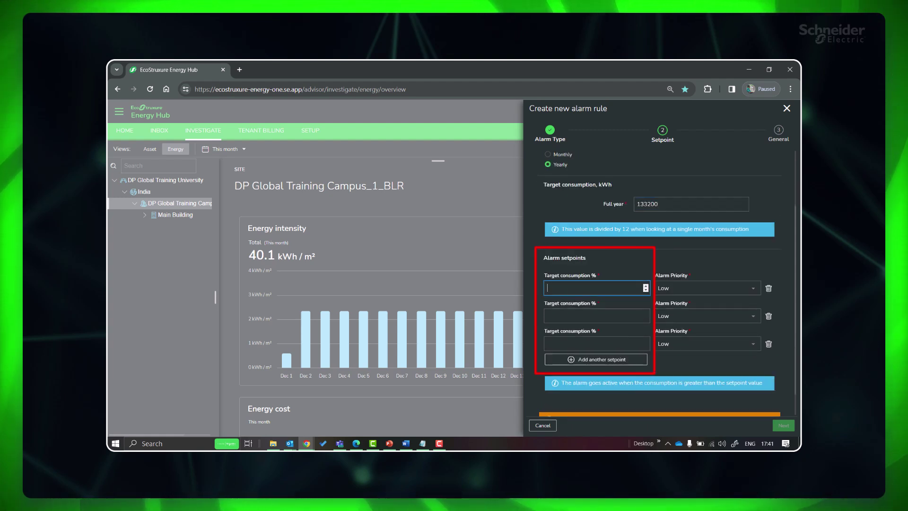
type("60")
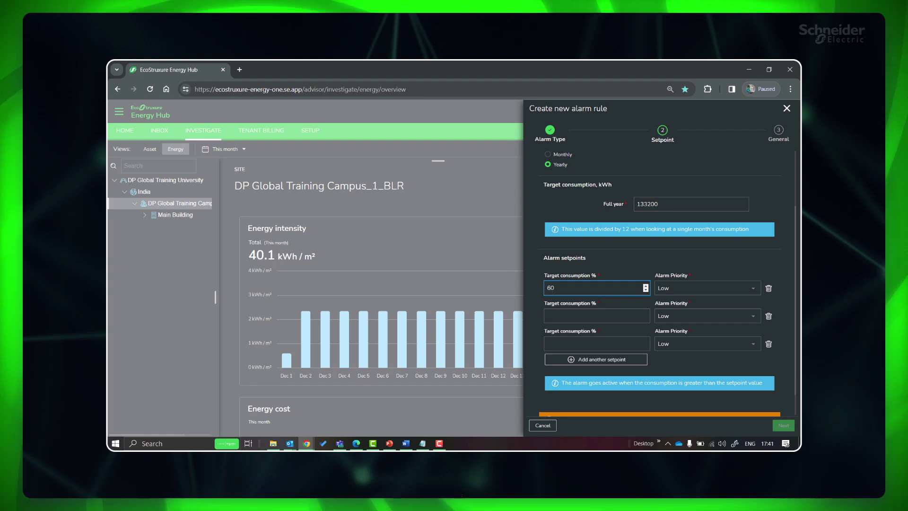
left_click(706, 287)
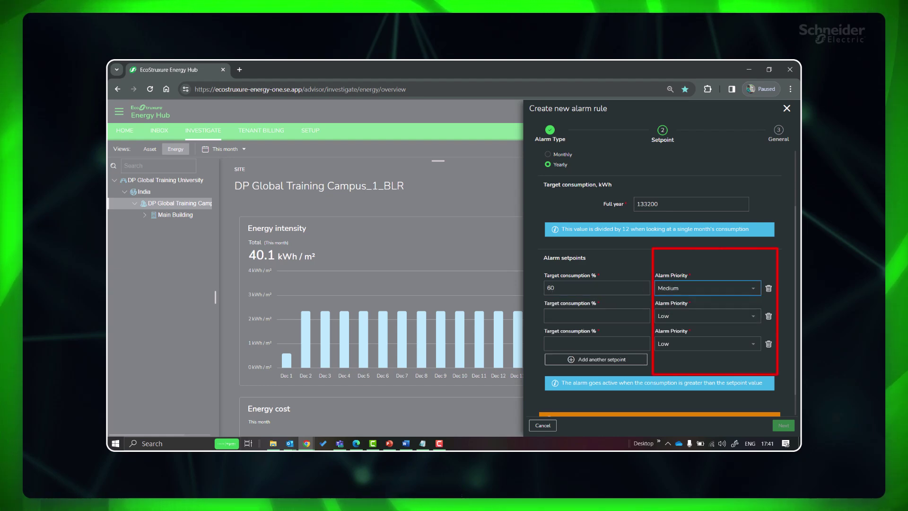
left_click(593, 316)
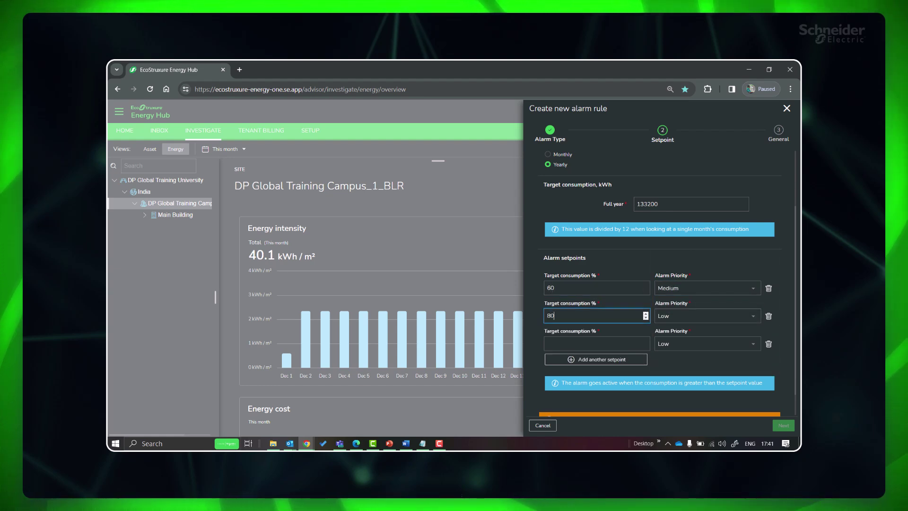
left_click(706, 316)
left_click(672, 335)
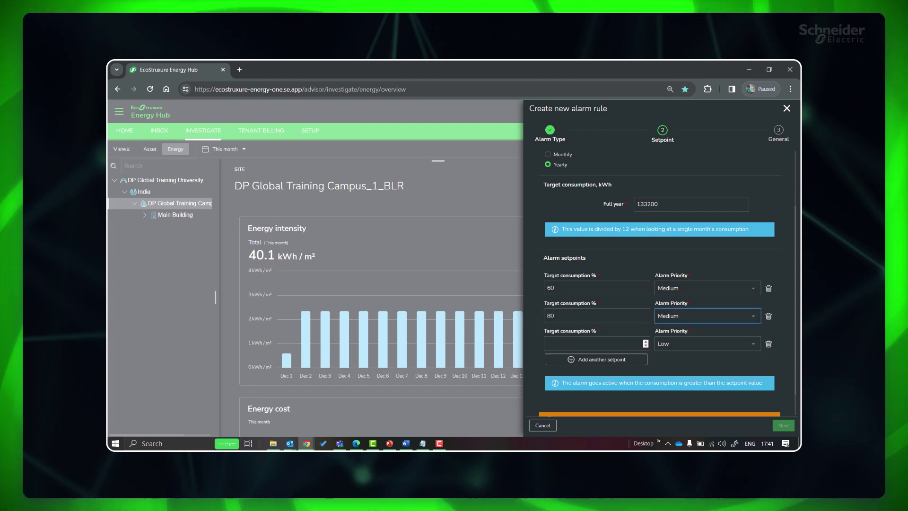
left_click(593, 344)
type("90")
left_click(706, 343)
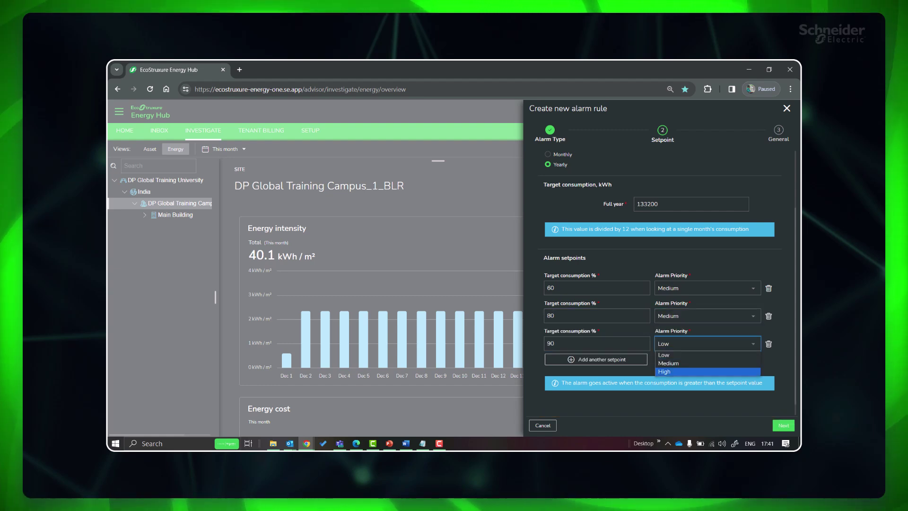
left_click(661, 372)
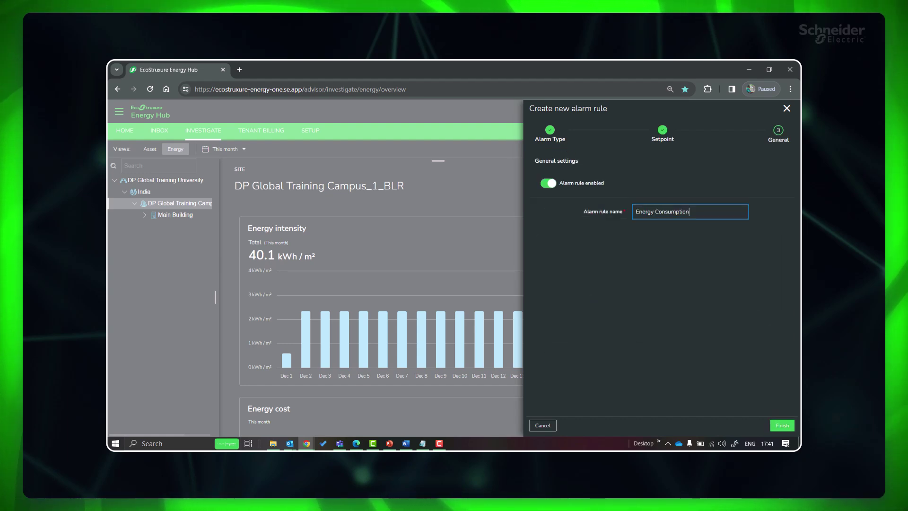
- Name the enabled alarm rule "Energy Consumption_Over Monthly" and finish creating it
left_click(692, 212)
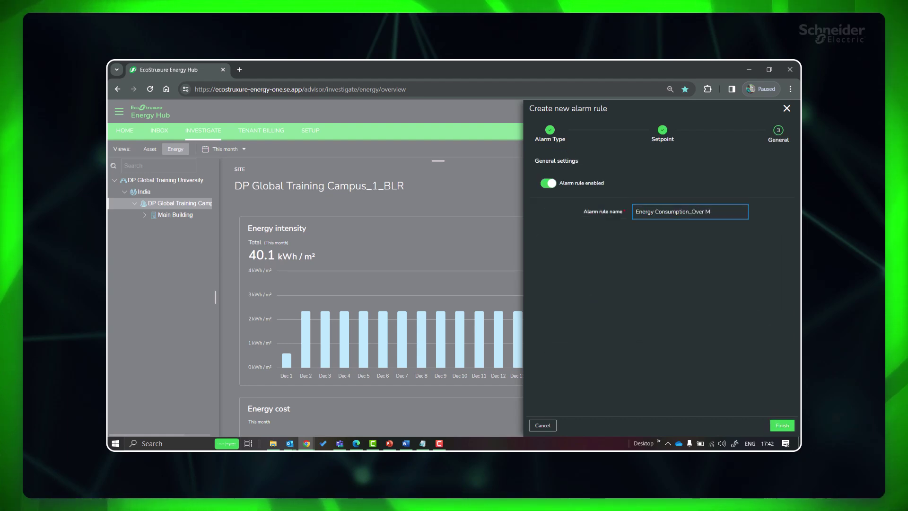
type("_Over Monthly")
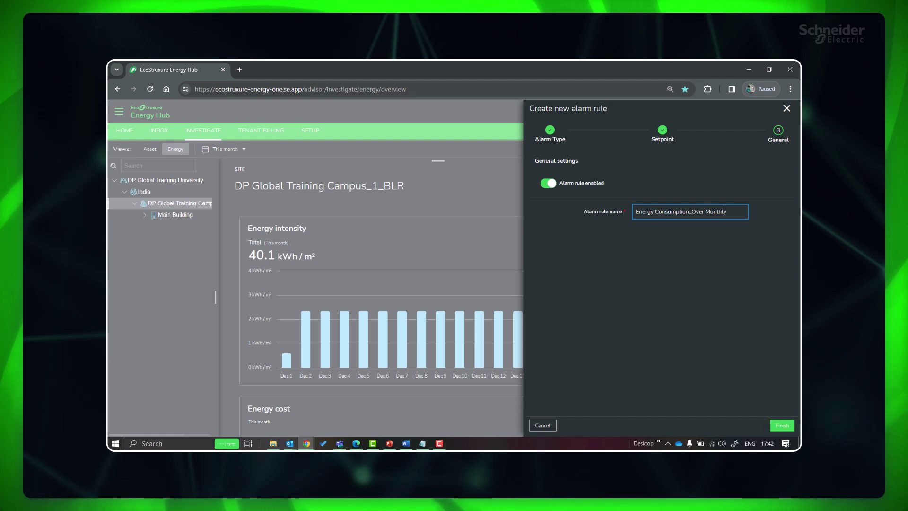
key("Return")
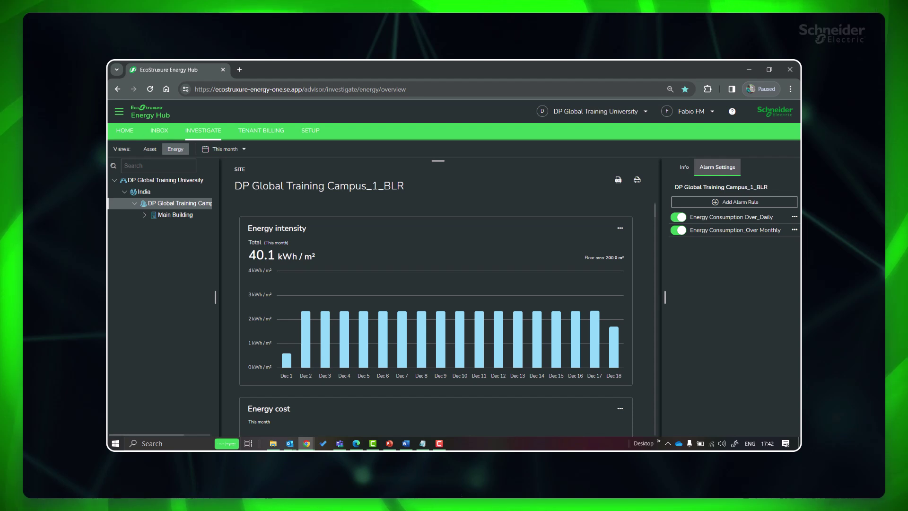
- Return to the home page and review the unacknowledged alarms and the biggest consumption changes by usage
left_click(125, 130)
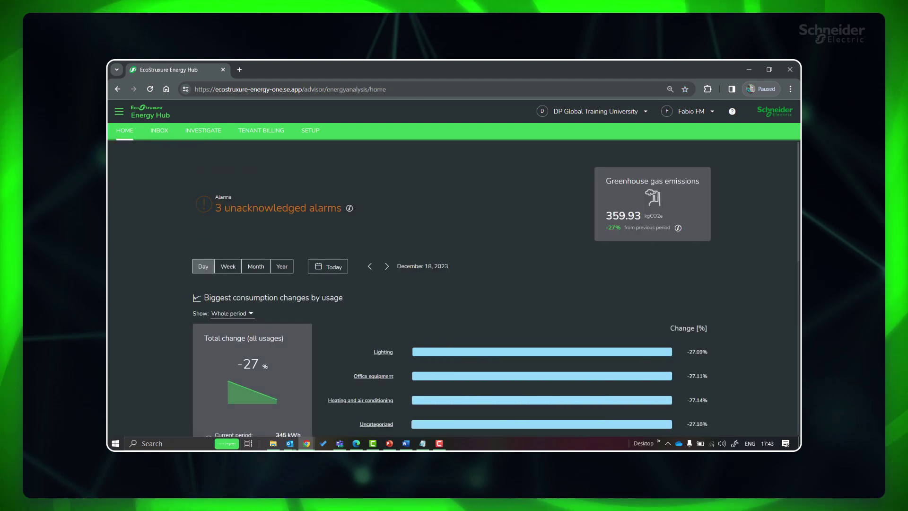
scroll(454, 284, "down", 9)
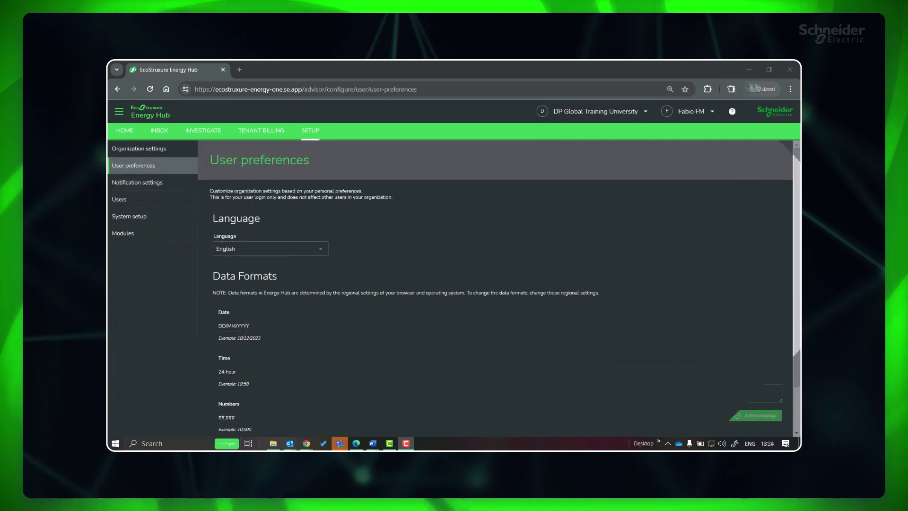
- Enable email notifications for Low priority alarms in the notification settings
left_click(183, 185)
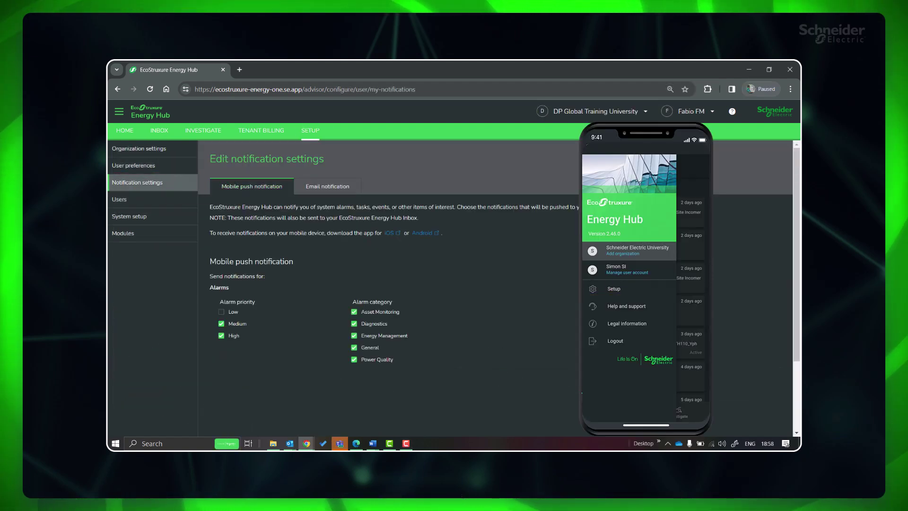
left_click(358, 186)
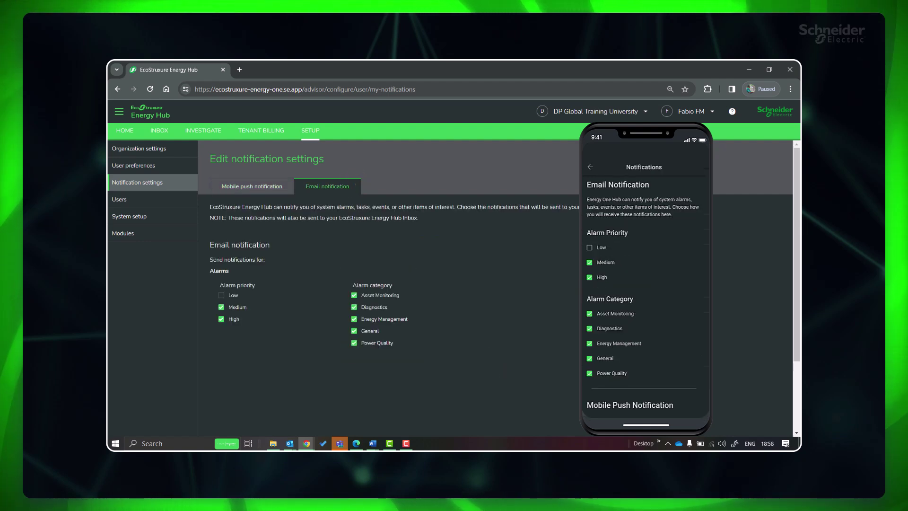
left_click(221, 295)
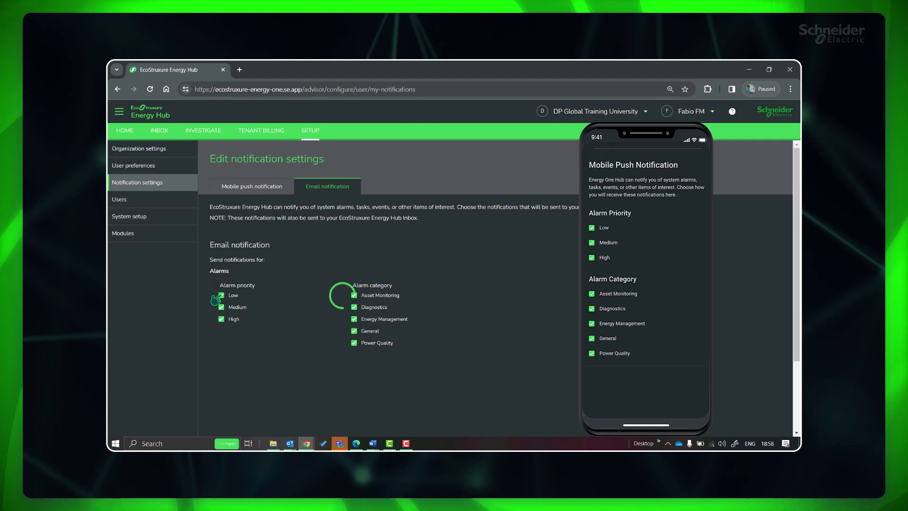